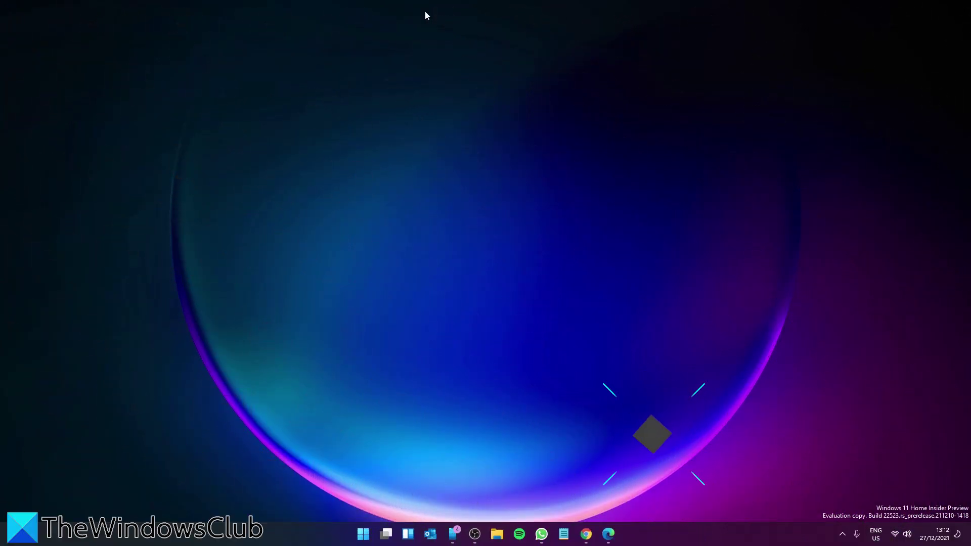
- Open Windows Settings to the Apps > Installed apps list
left_click(364, 534)
left_click(361, 239)
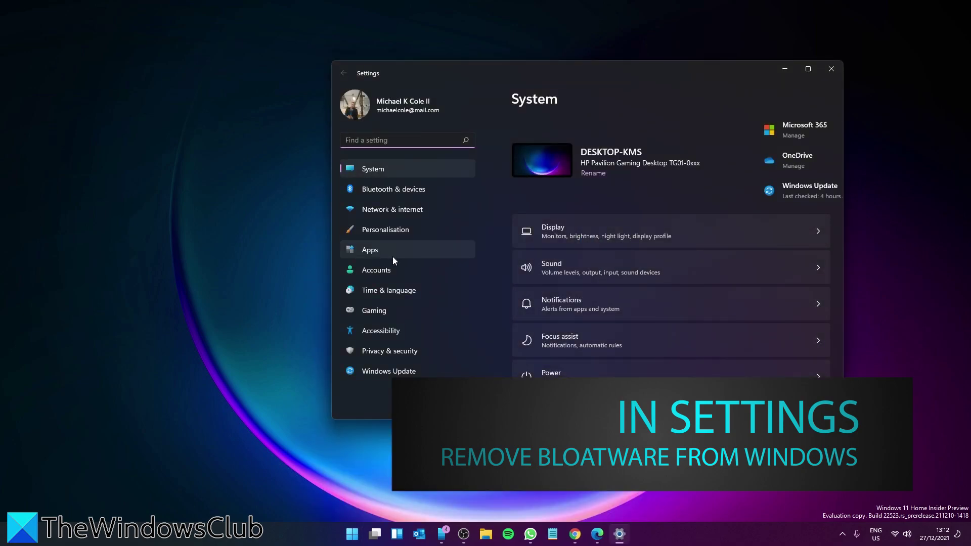
left_click(398, 251)
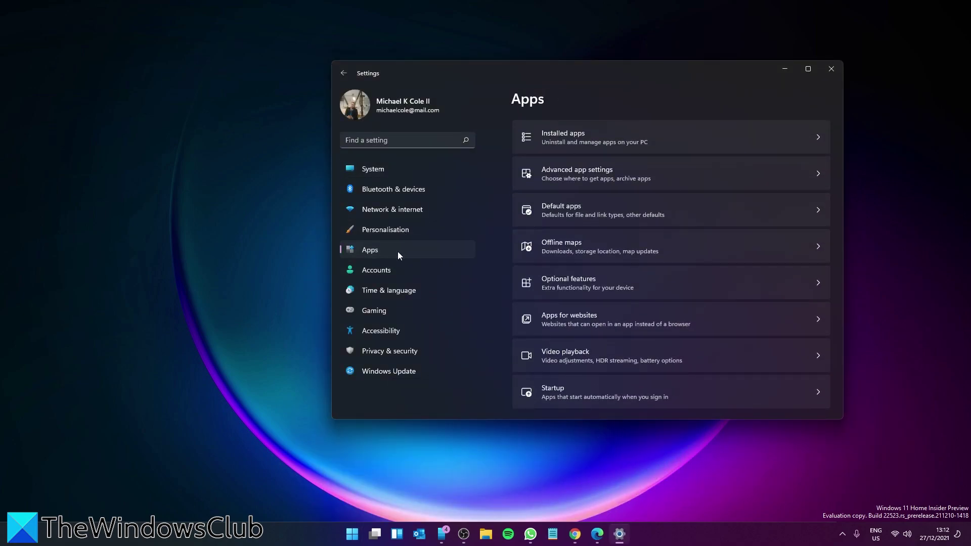
left_click(815, 136)
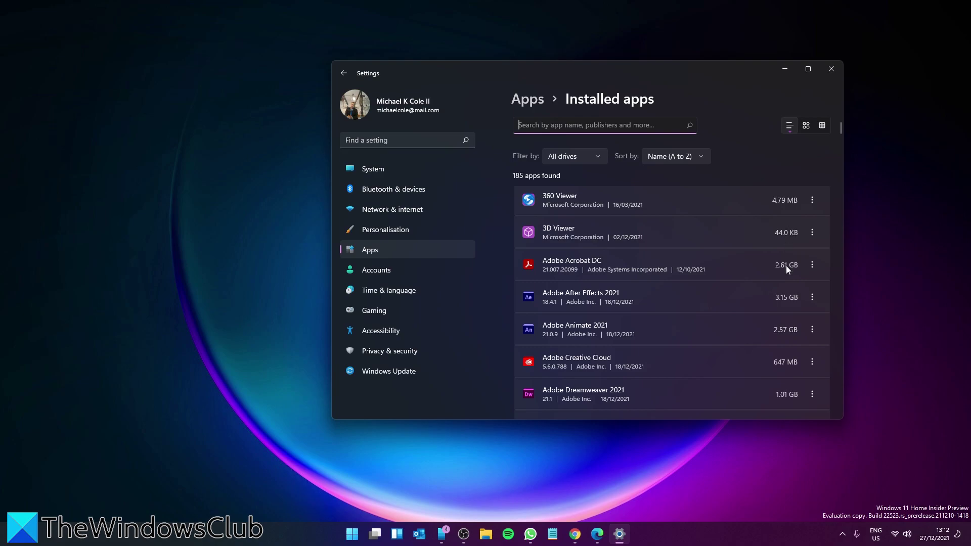
- Check 360 Viewer's options, then launch Windows PowerShell as administrator from Start
left_click(813, 201)
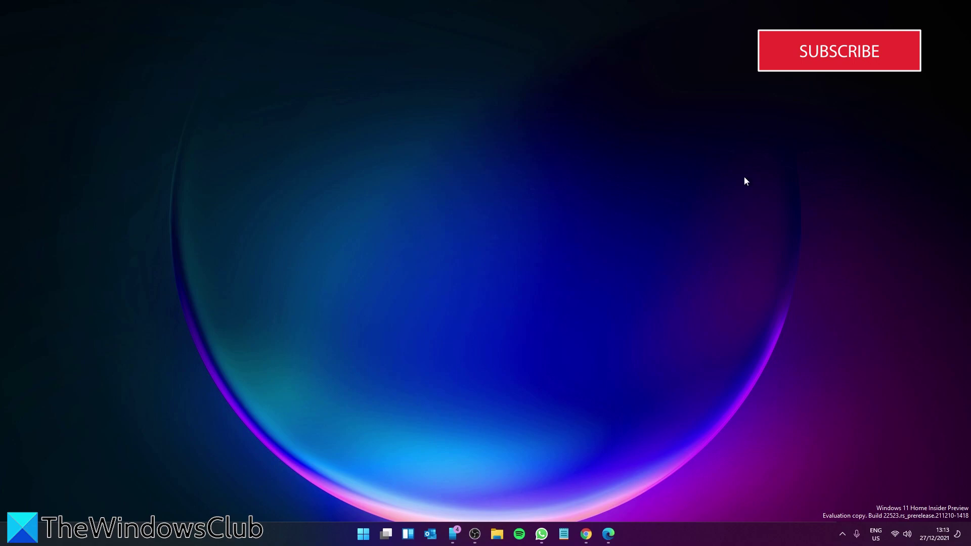
left_click(363, 534)
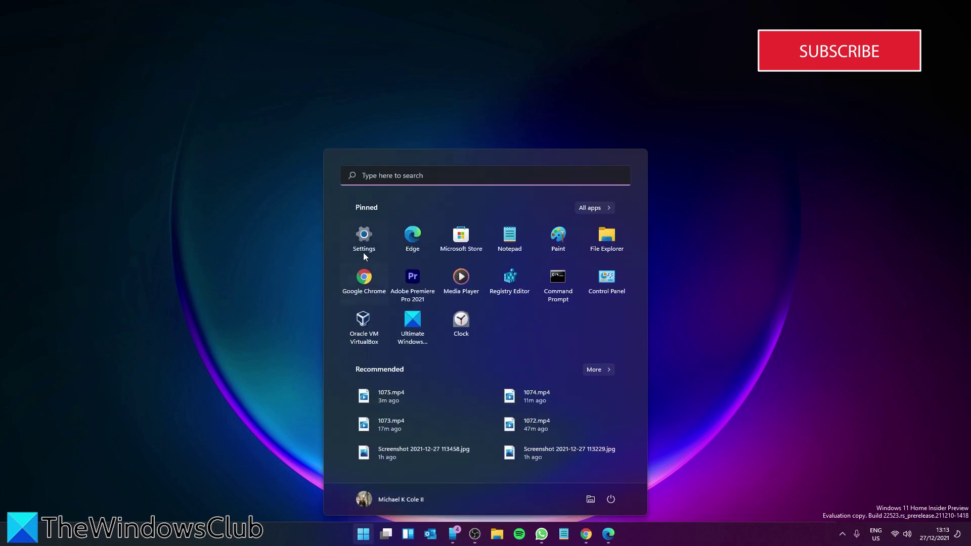
type("power")
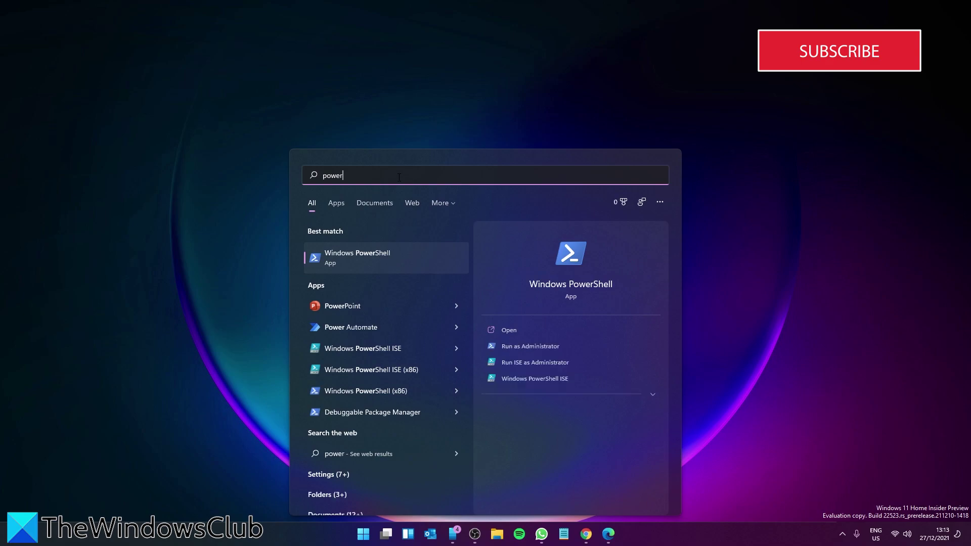
left_click(551, 345)
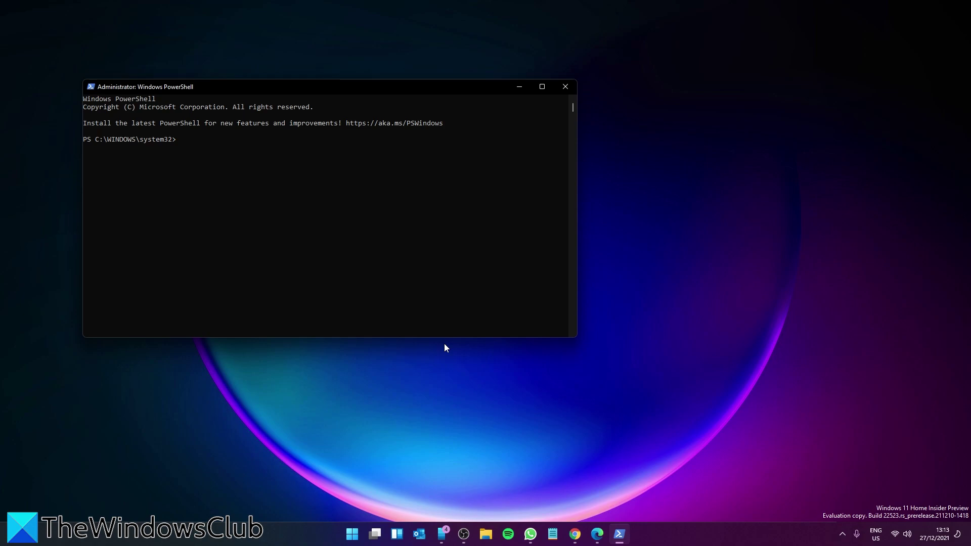
type("et-")
type("appx")
type("pakag")
type("e")
- Erase the misspelled end of the get-appxpackage command
key("BackSpace")
key("BackSpace")
key("BackSpace")
type("ckag")
type("e *")
type("one")
type("note* ")
type("|")
type(" re")
type("move-")
type("app")
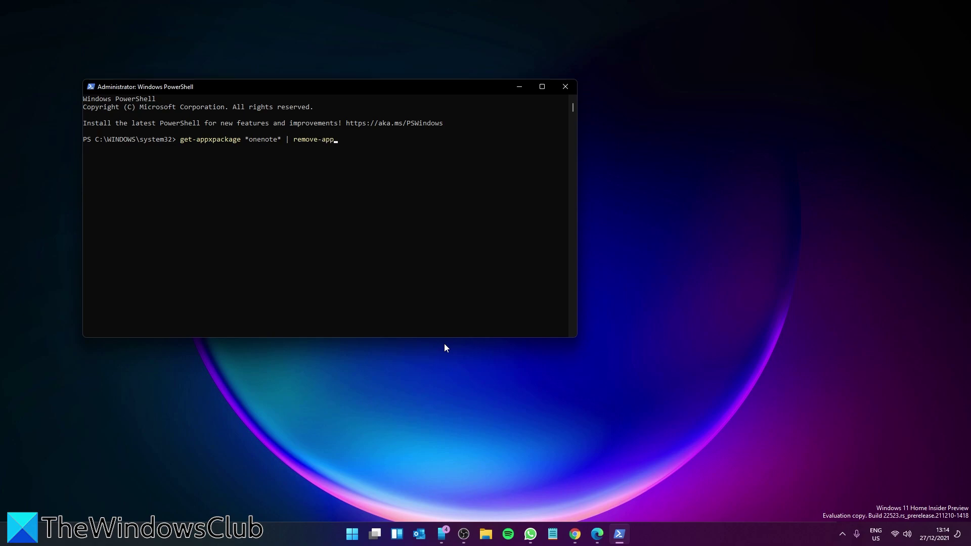
type("x")
type("package")
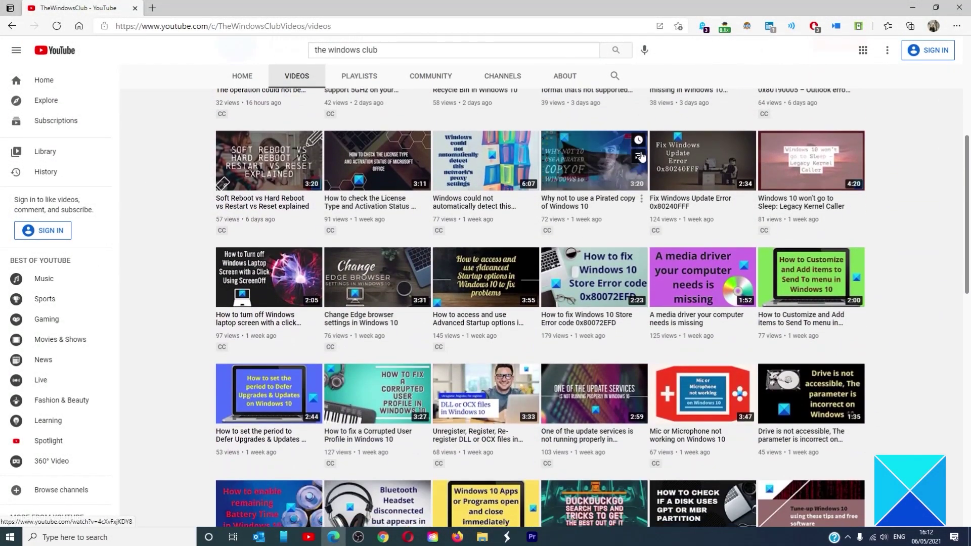
scroll(641, 156, "down", 5)
scroll(641, 156, "down", 5)
scroll(641, 155, "down", 5)
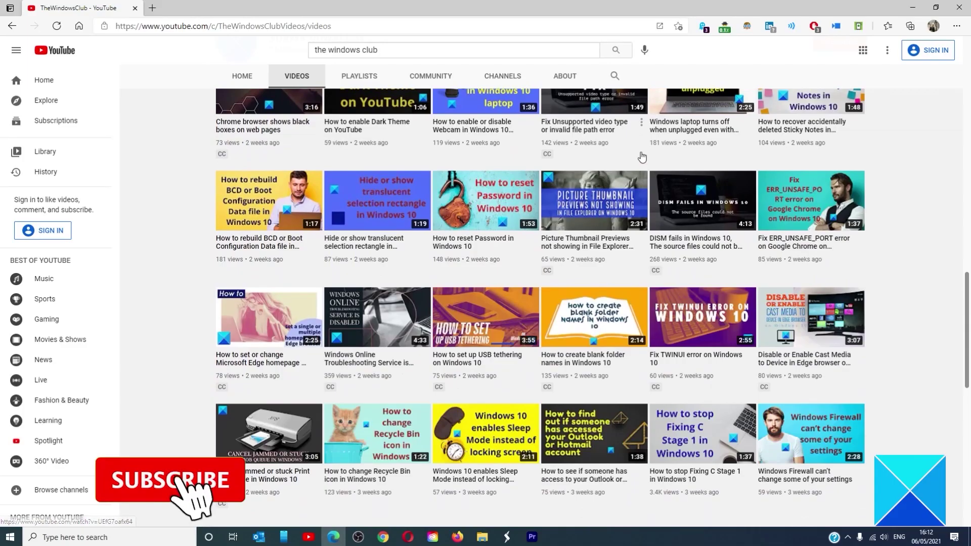
scroll(642, 158, "up", 5)
scroll(642, 157, "up", 5)
scroll(642, 157, "up", 3)
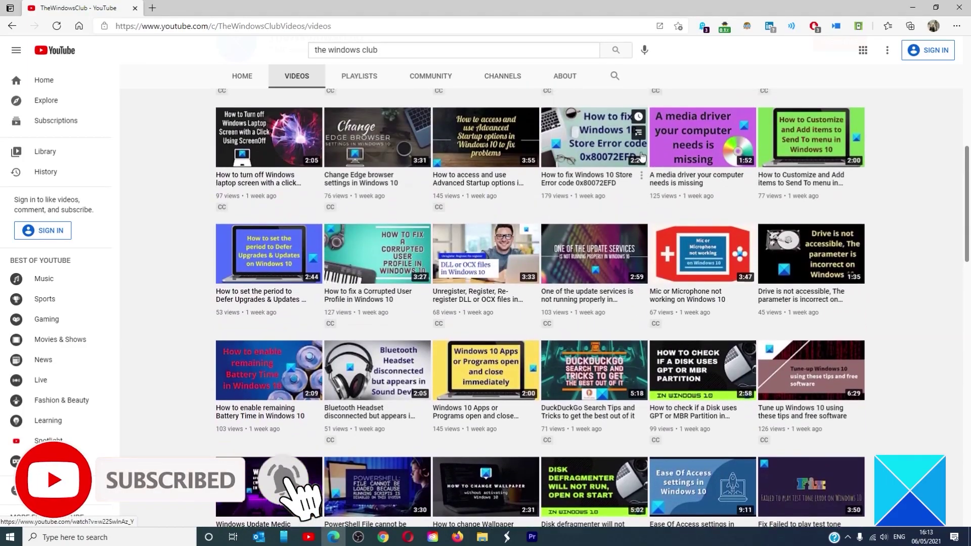